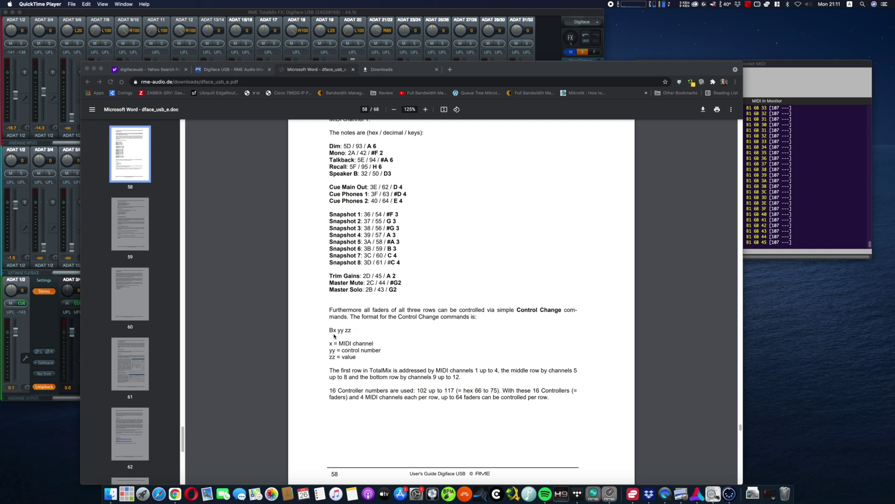
# Step: Highlight the manual's page-58 sentence on the first row using MIDI channels 1 up to 4
pyautogui.click(326, 315)
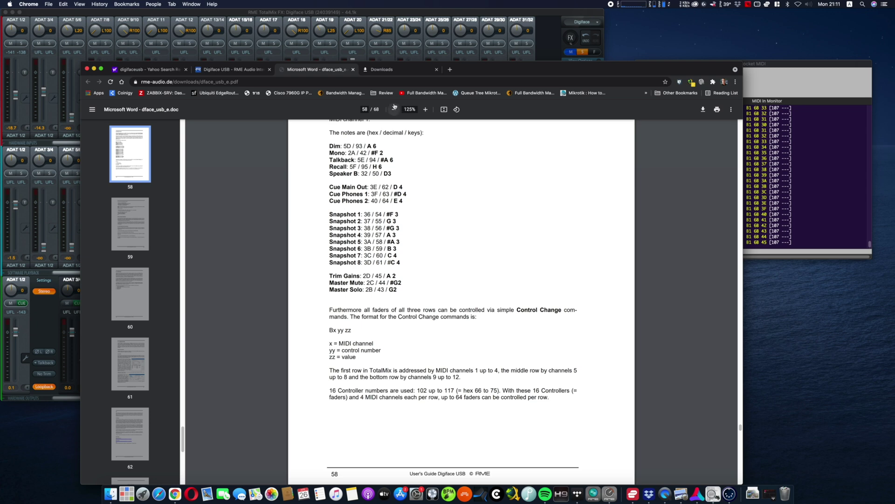
pyautogui.moveTo(472, 74); pyautogui.dragTo(586, 123)
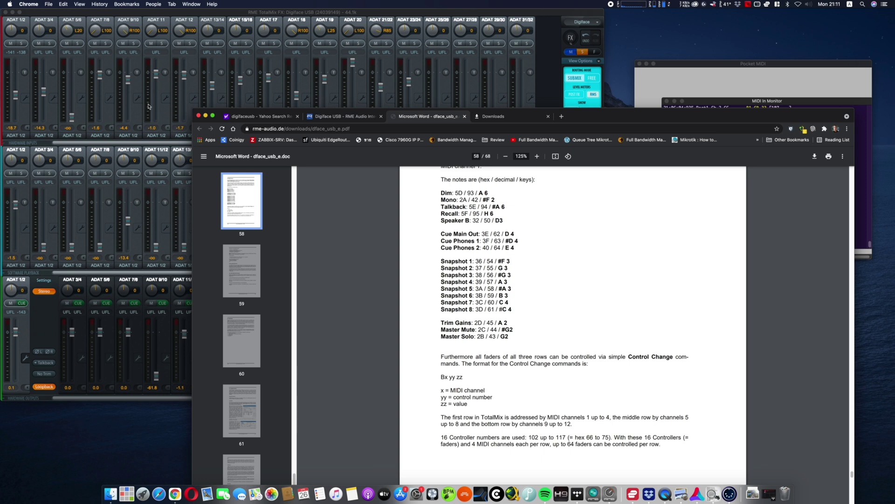
pyautogui.scroll(2, 497, 314)
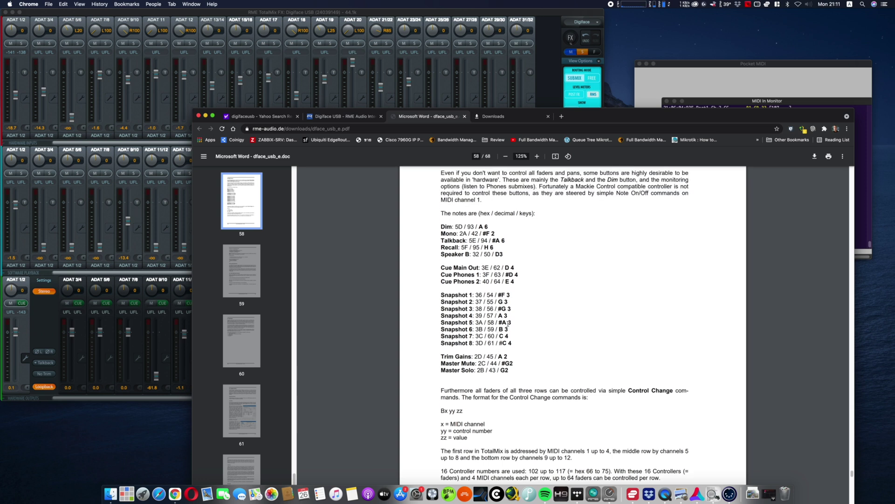
pyautogui.scroll(1, 509, 323)
pyautogui.scroll(-8, 509, 324)
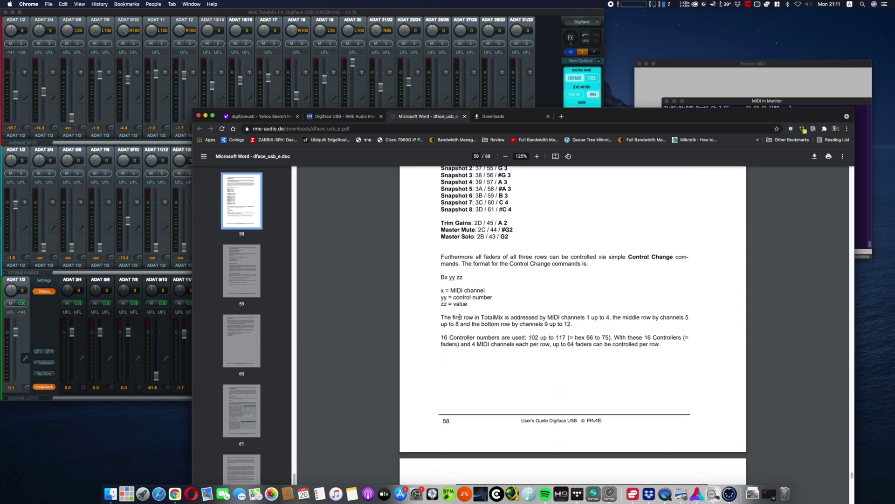
pyautogui.moveTo(448, 317); pyautogui.dragTo(617, 319)
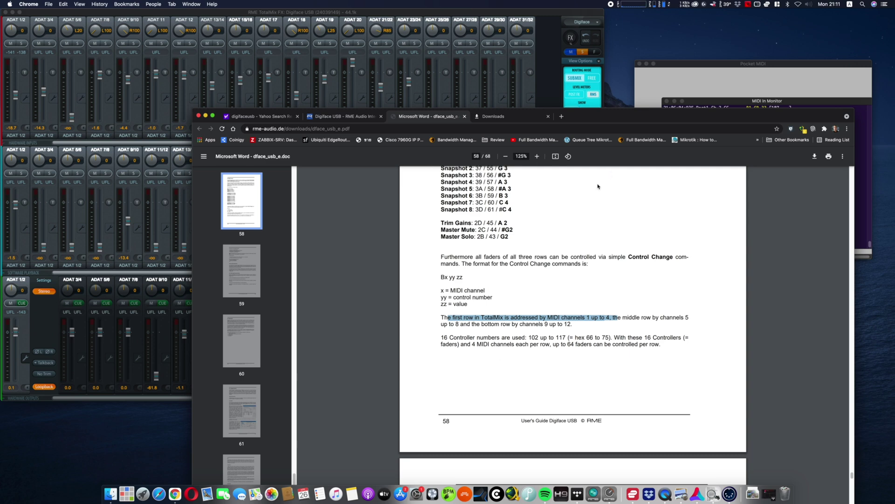
pyautogui.moveTo(686, 73); pyautogui.dragTo(659, 70)
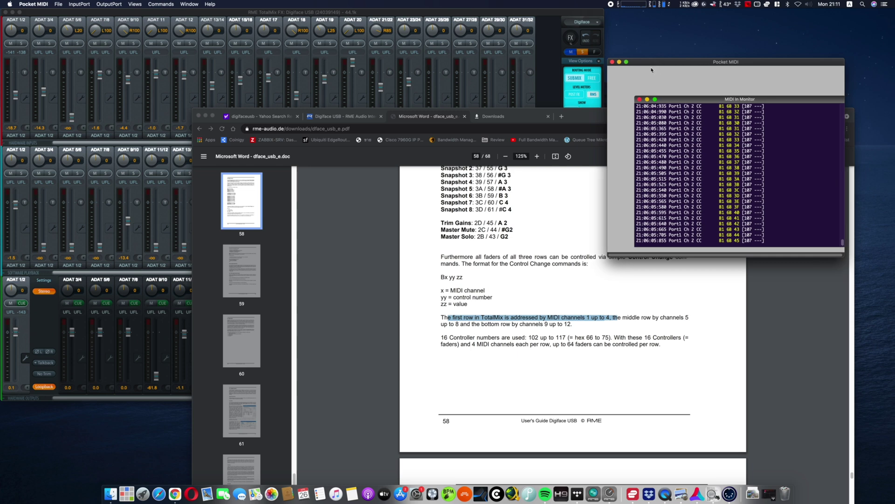
# Step: Load the Novation Components website, components.novationmusic.com, in Chrome
pyautogui.click(206, 115)
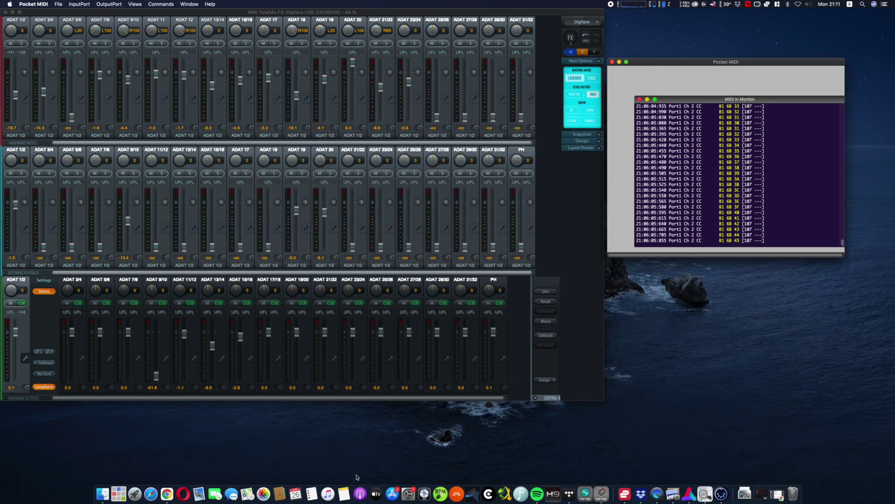
pyautogui.click(168, 493)
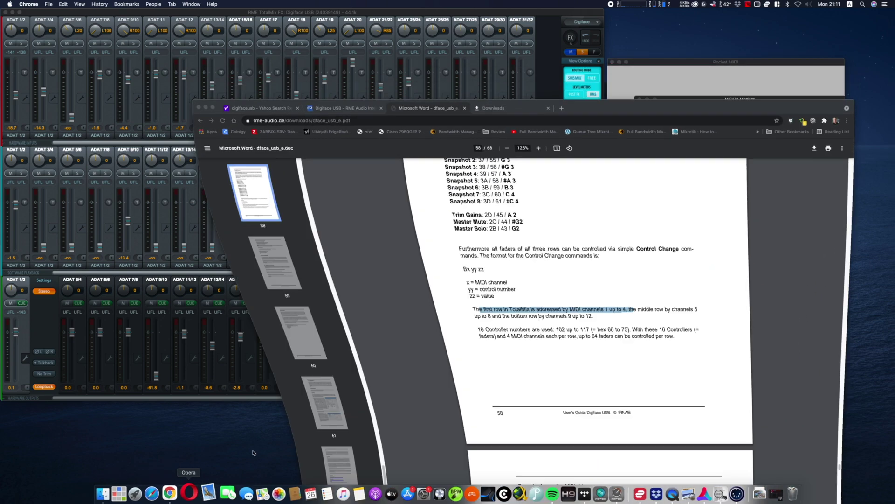
pyautogui.moveTo(618, 117); pyautogui.dragTo(571, 75)
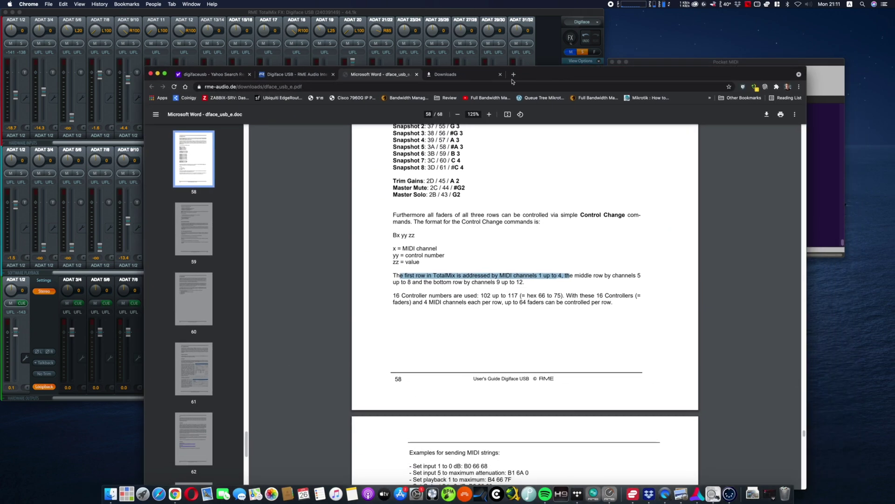
pyautogui.click(484, 86)
pyautogui.write('comp')
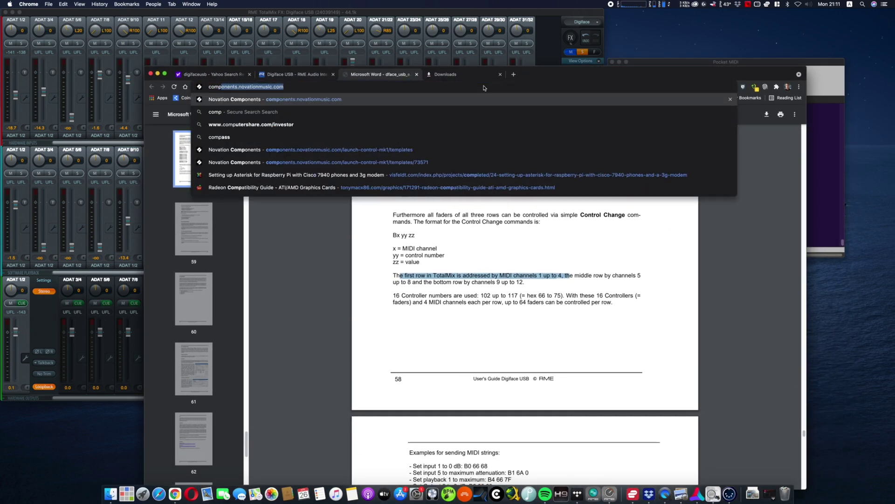
pyautogui.press('Return')
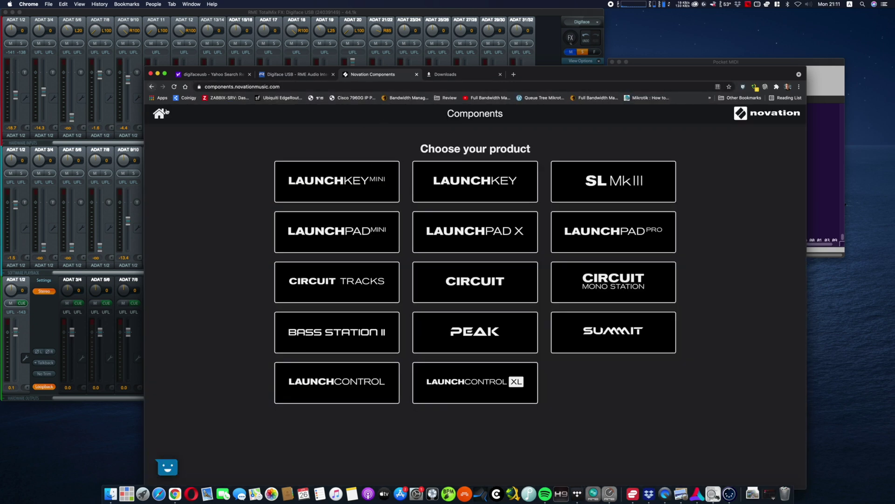
# Step: Open the LAUNCHCONTROL template TOTAL MIX 8 ADAT, showing Pot 1 as CC 102, Channel 1
pyautogui.click(349, 380)
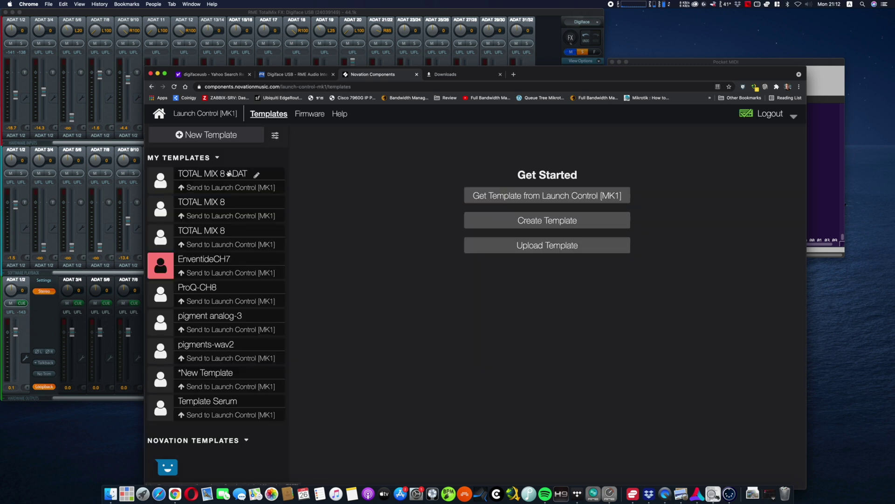
pyautogui.click(228, 173)
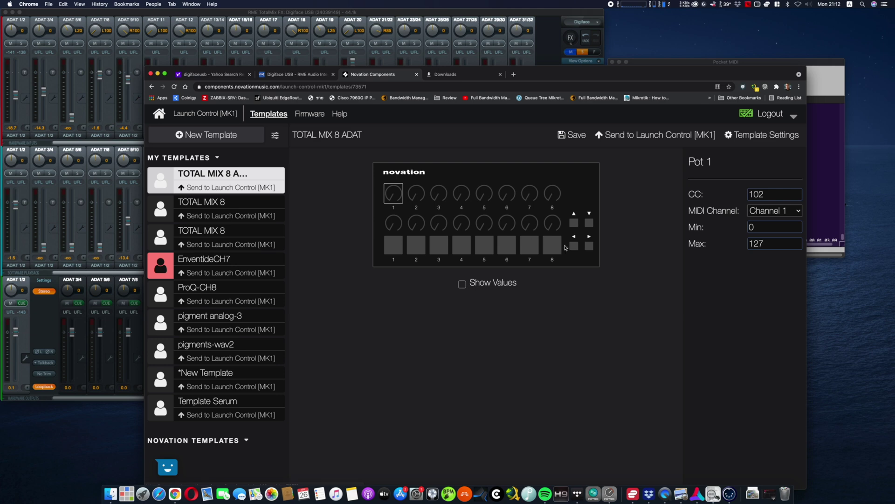
pyautogui.moveTo(631, 77); pyautogui.dragTo(631, 114)
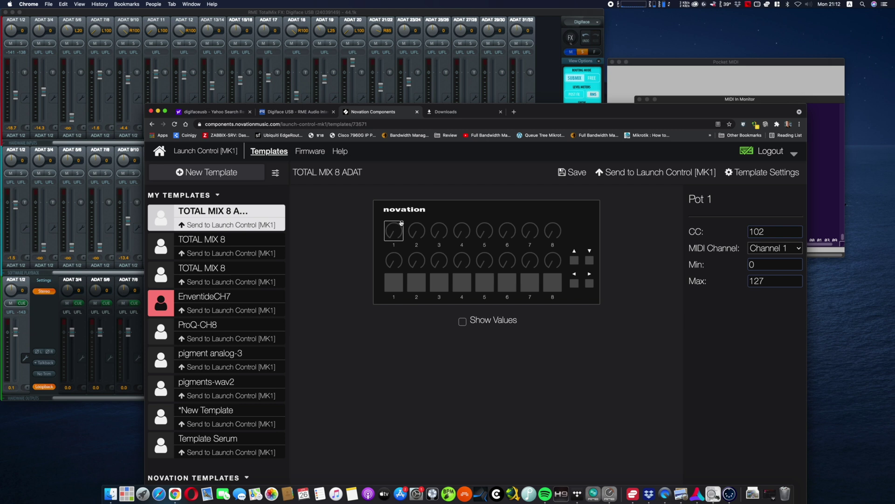
pyautogui.click(264, 13)
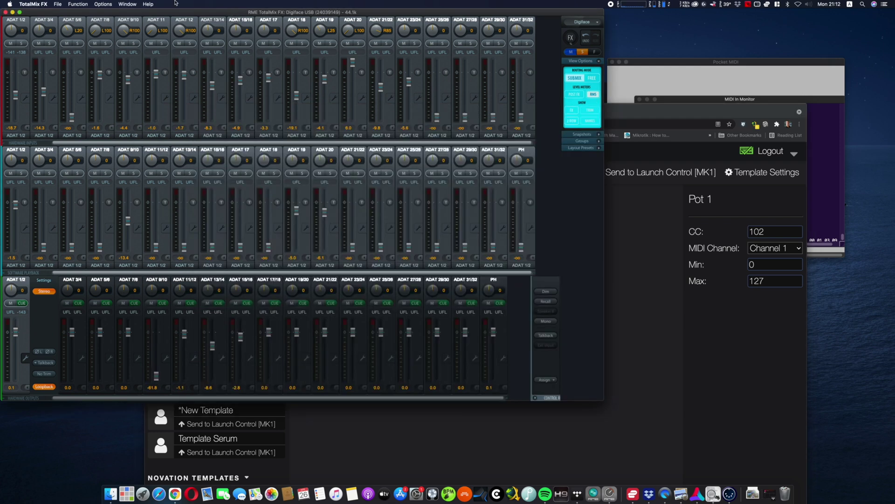
# Step: In the MIDI settings, make Launch Control controller 2's input and output port
pyautogui.click(111, 6)
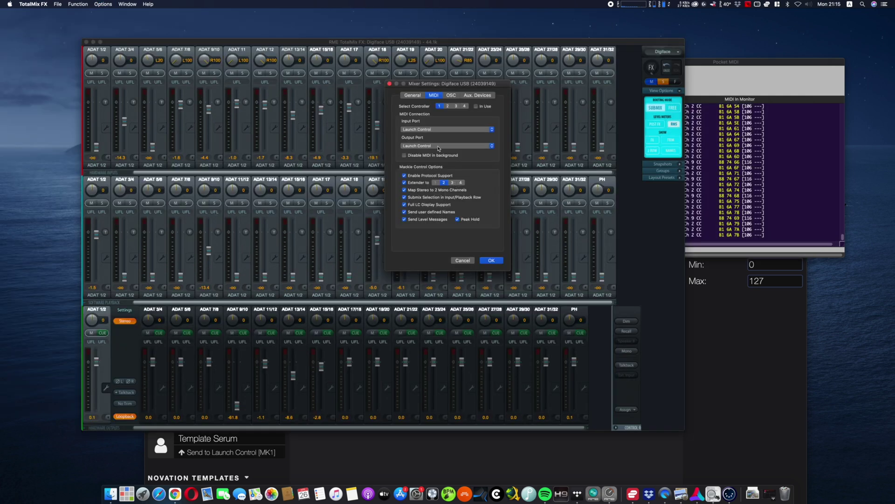
pyautogui.click(446, 107)
pyautogui.click(433, 129)
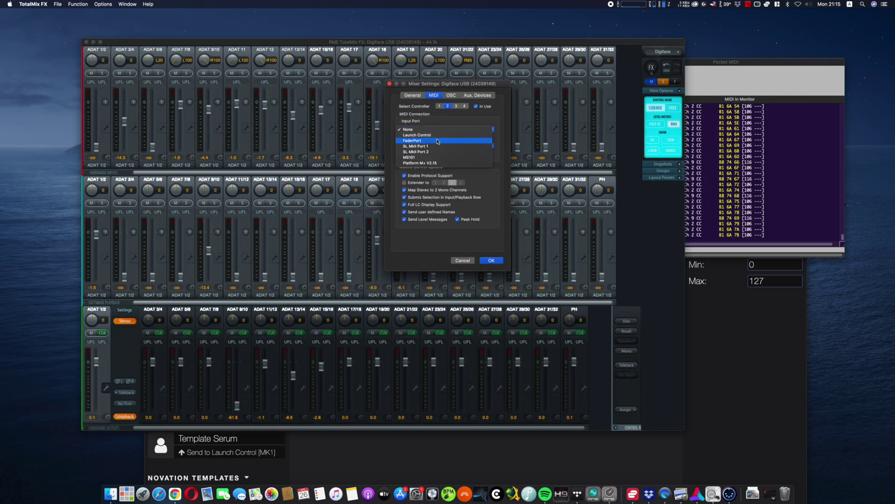
pyautogui.click(428, 141)
pyautogui.click(428, 144)
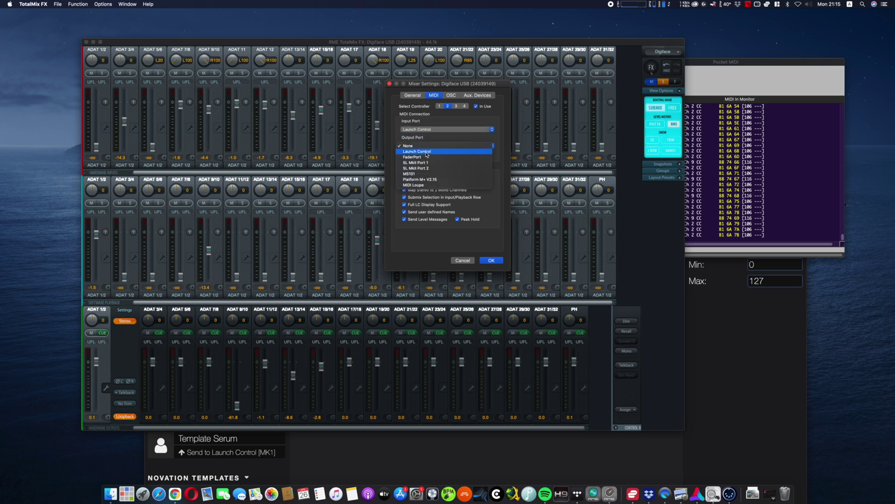
pyautogui.click(429, 152)
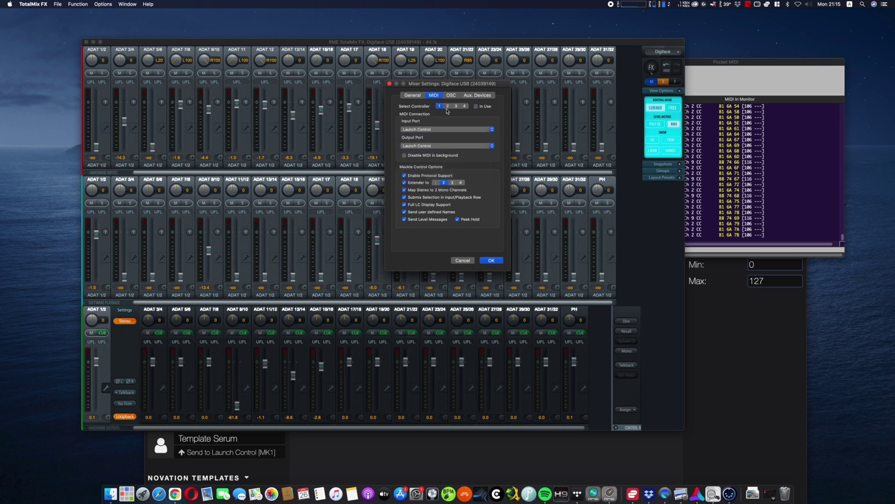
pyautogui.click(437, 129)
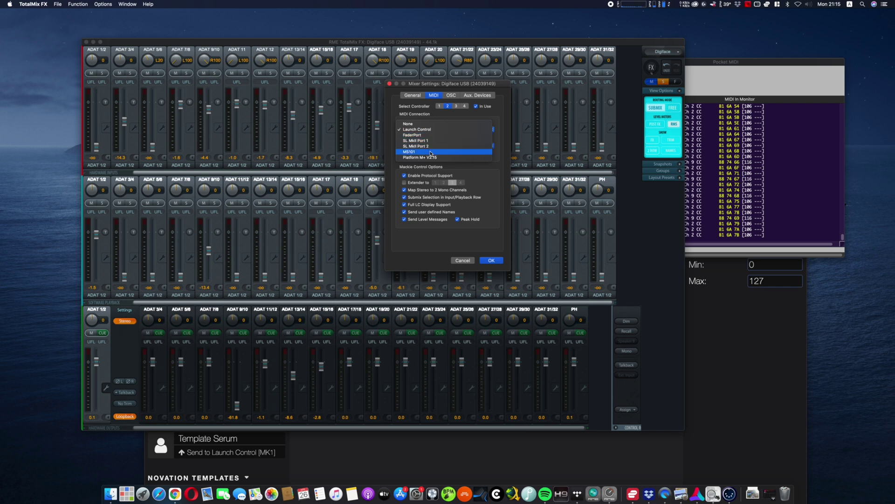
pyautogui.click(438, 129)
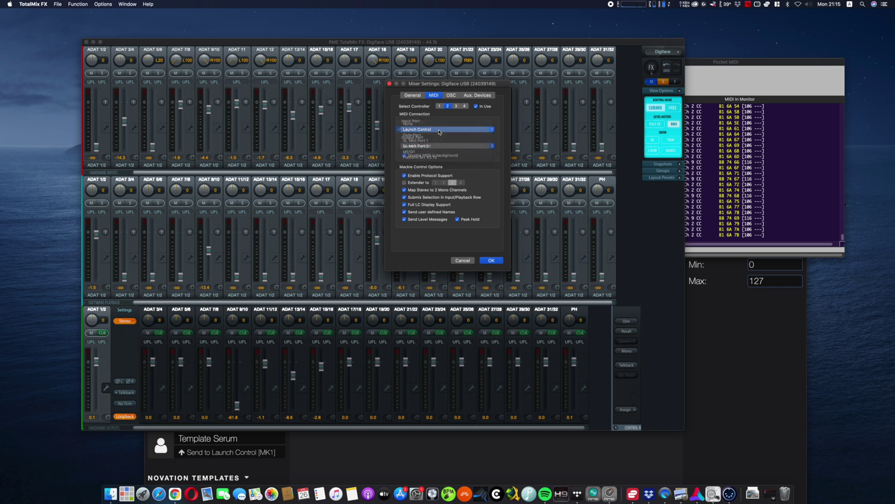
pyautogui.click(434, 146)
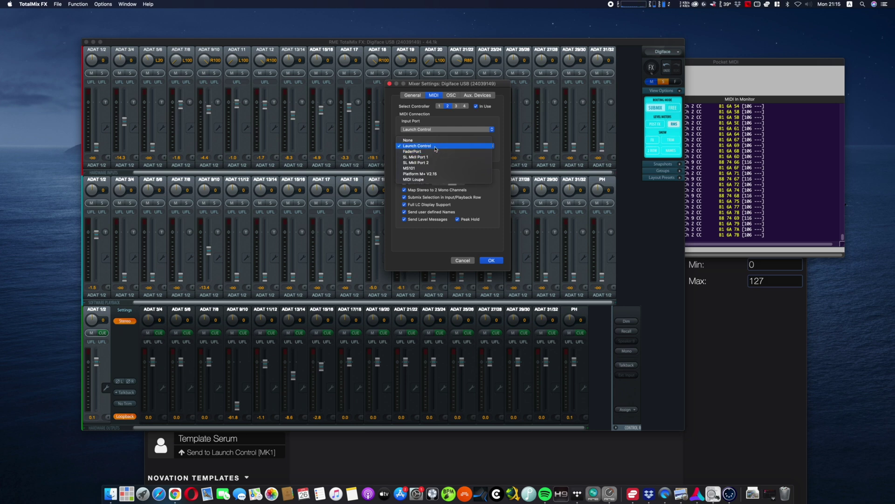
pyautogui.click(435, 146)
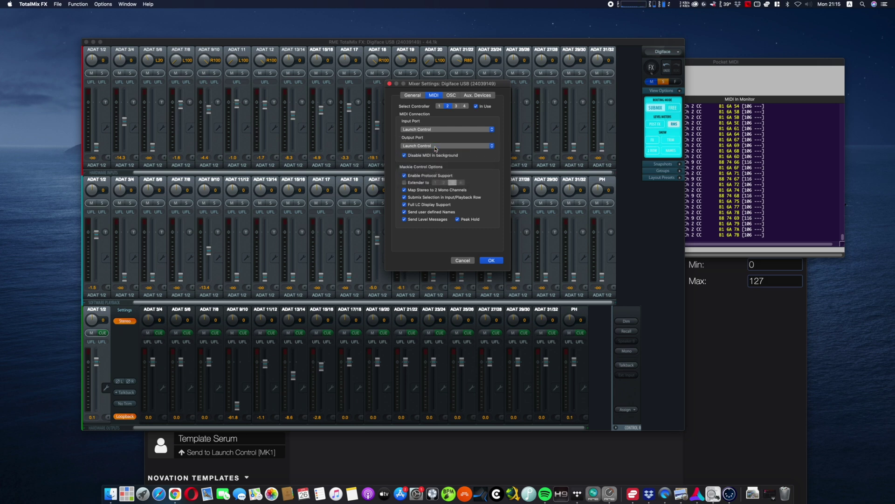
# Step: Set Launch Control as MIDI controller 3's input and output port
pyautogui.click(447, 107)
pyautogui.click(448, 107)
pyautogui.click(455, 106)
pyautogui.click(447, 129)
pyautogui.click(438, 135)
pyautogui.click(437, 146)
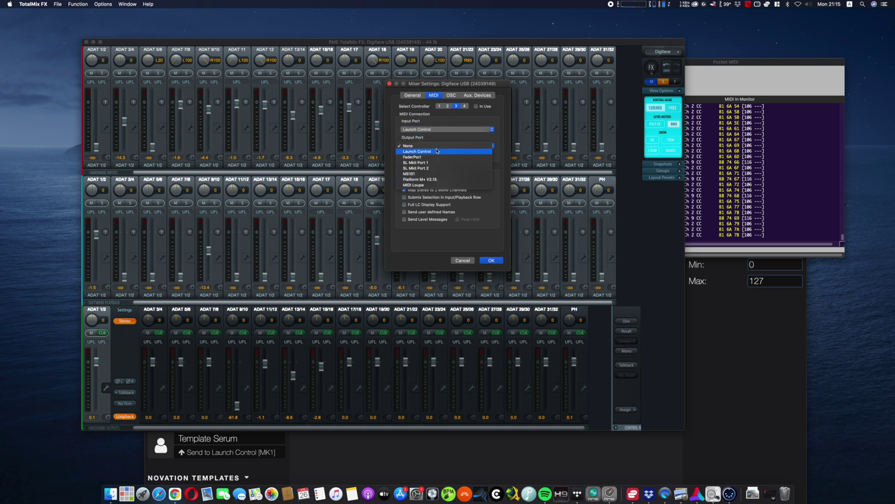
pyautogui.click(437, 151)
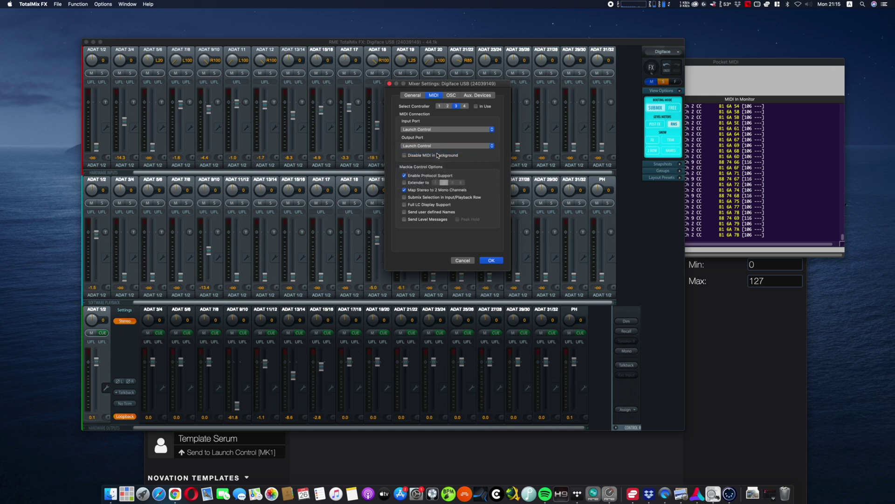
# Step: Set Launch Control as MIDI controller 4's input and output port
pyautogui.click(464, 106)
pyautogui.click(455, 129)
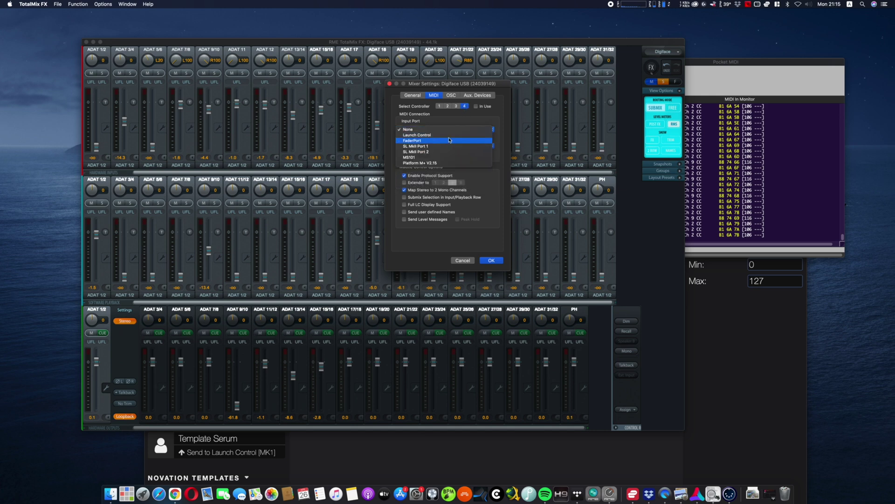
pyautogui.click(441, 134)
pyautogui.click(444, 145)
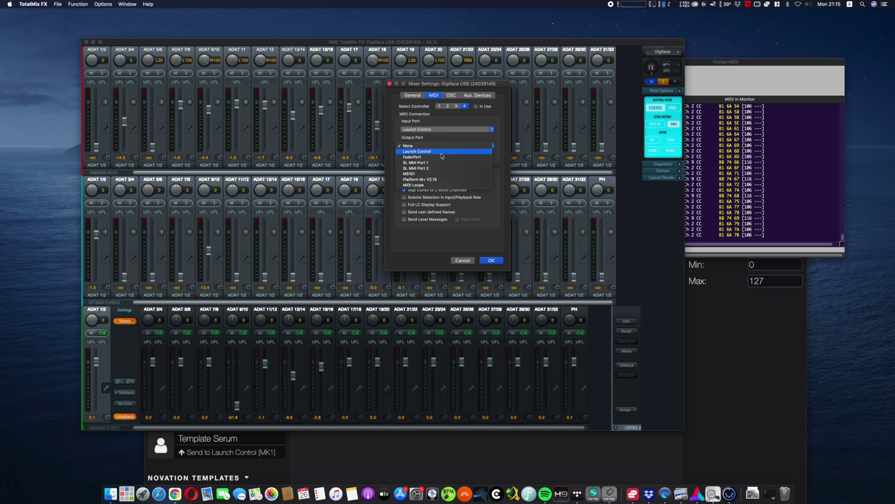
pyautogui.click(440, 153)
# Step: Review controllers 1, 2 and 4, then apply the MIDI settings with OK
pyautogui.click(440, 107)
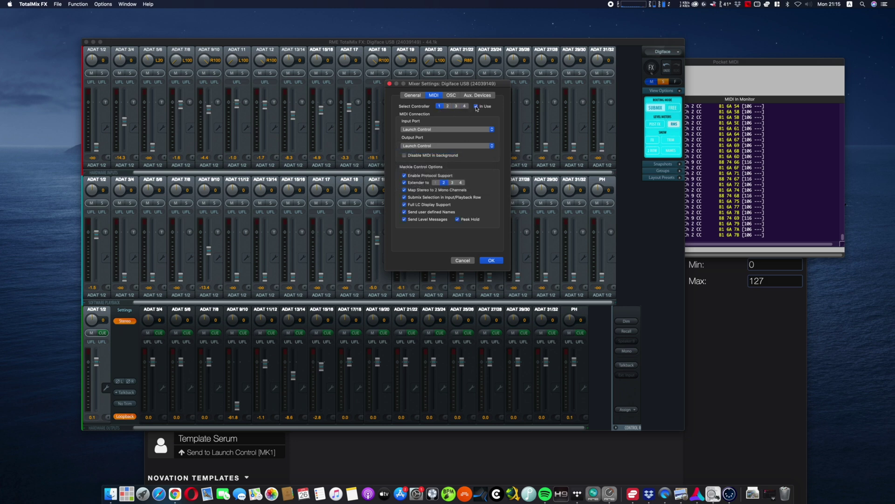
pyautogui.click(448, 106)
pyautogui.click(465, 107)
pyautogui.click(491, 260)
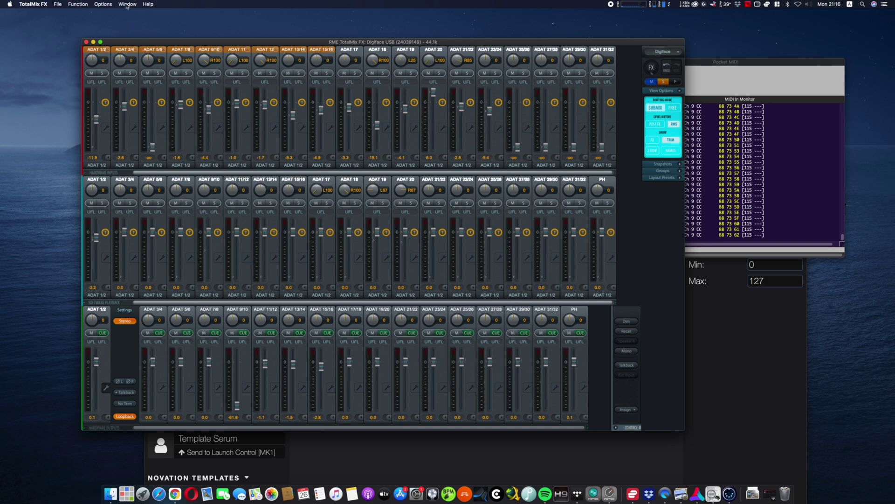
# Step: Show the Options menu, with Enable MIDI Control and Enable OSC Control ticked
pyautogui.click(104, 5)
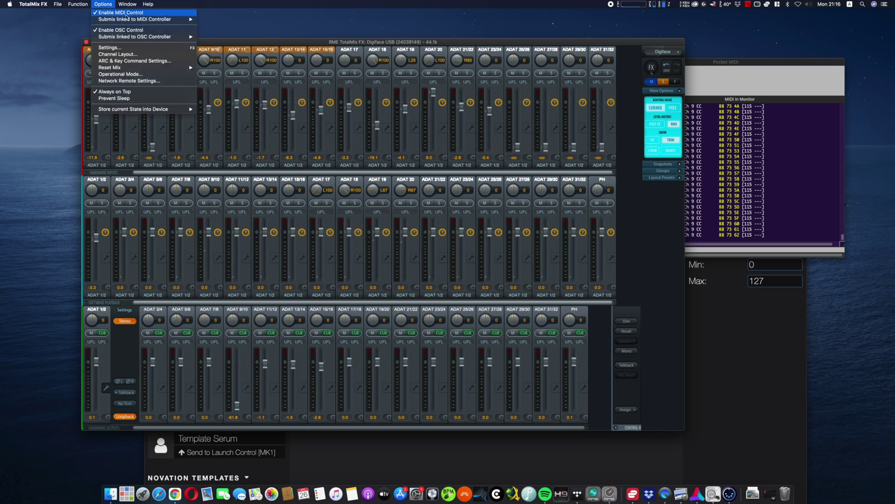
# Step: Review MIDI controller 1's settings and close them with OK
pyautogui.click(122, 13)
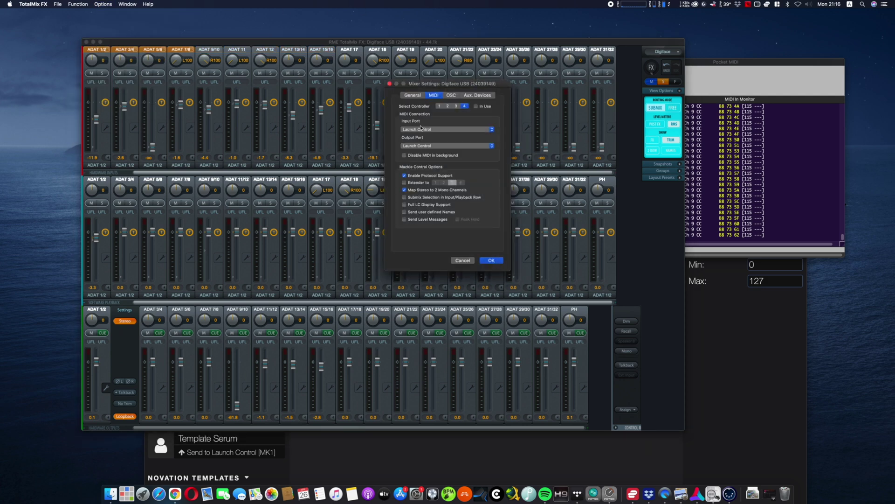
pyautogui.click(439, 106)
pyautogui.click(492, 260)
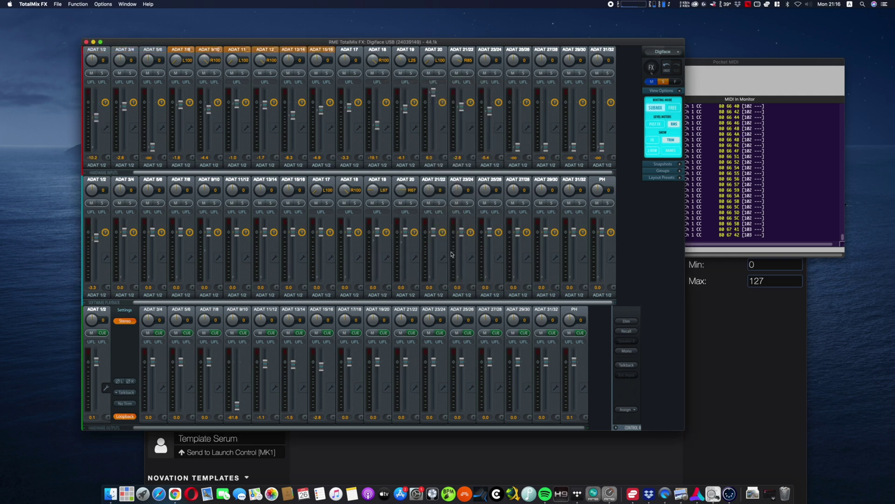
# Step: Reopen the settings with F3, review controller 2 and confirm with OK
pyautogui.press('F3')
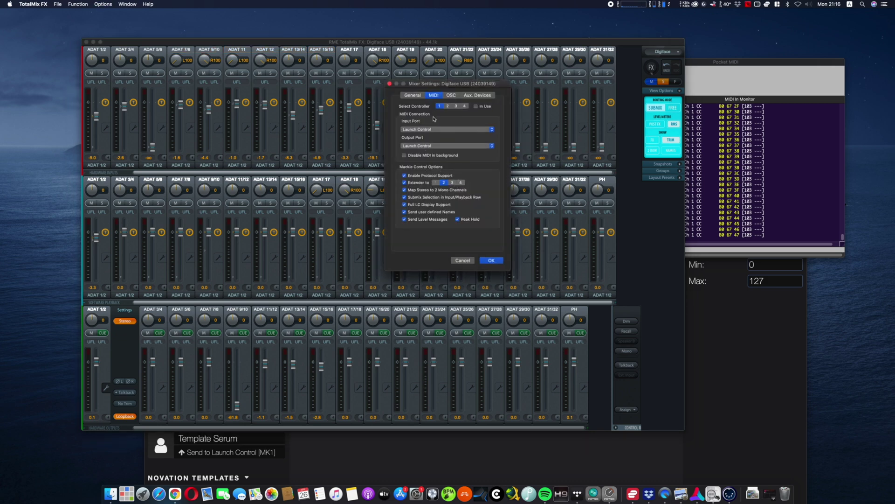
pyautogui.click(447, 107)
pyautogui.click(493, 259)
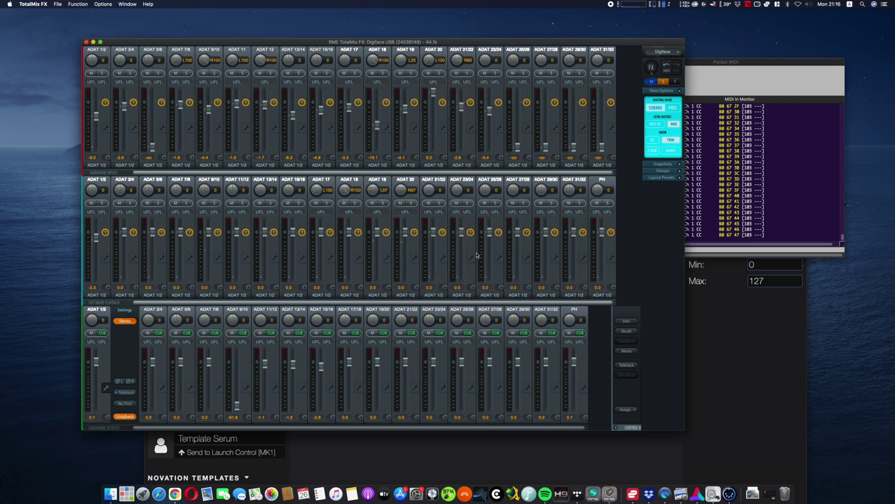